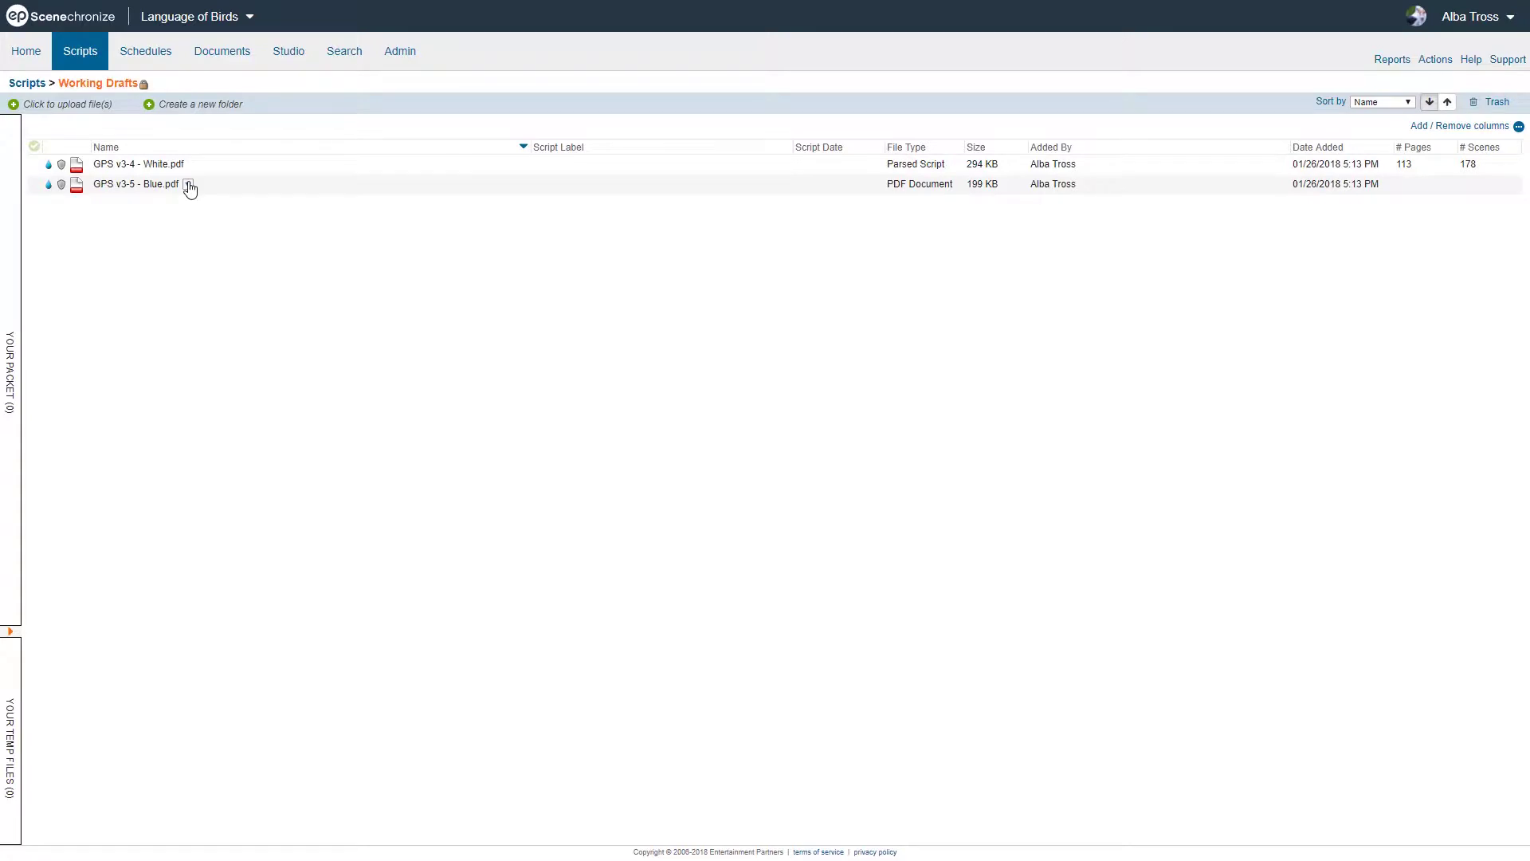
# Step: Parse the GPS v3-5 - Blue.pdf script, yielding 116 pages and 176 scenes, then acknowledge the completion message
pyautogui.click(189, 185)
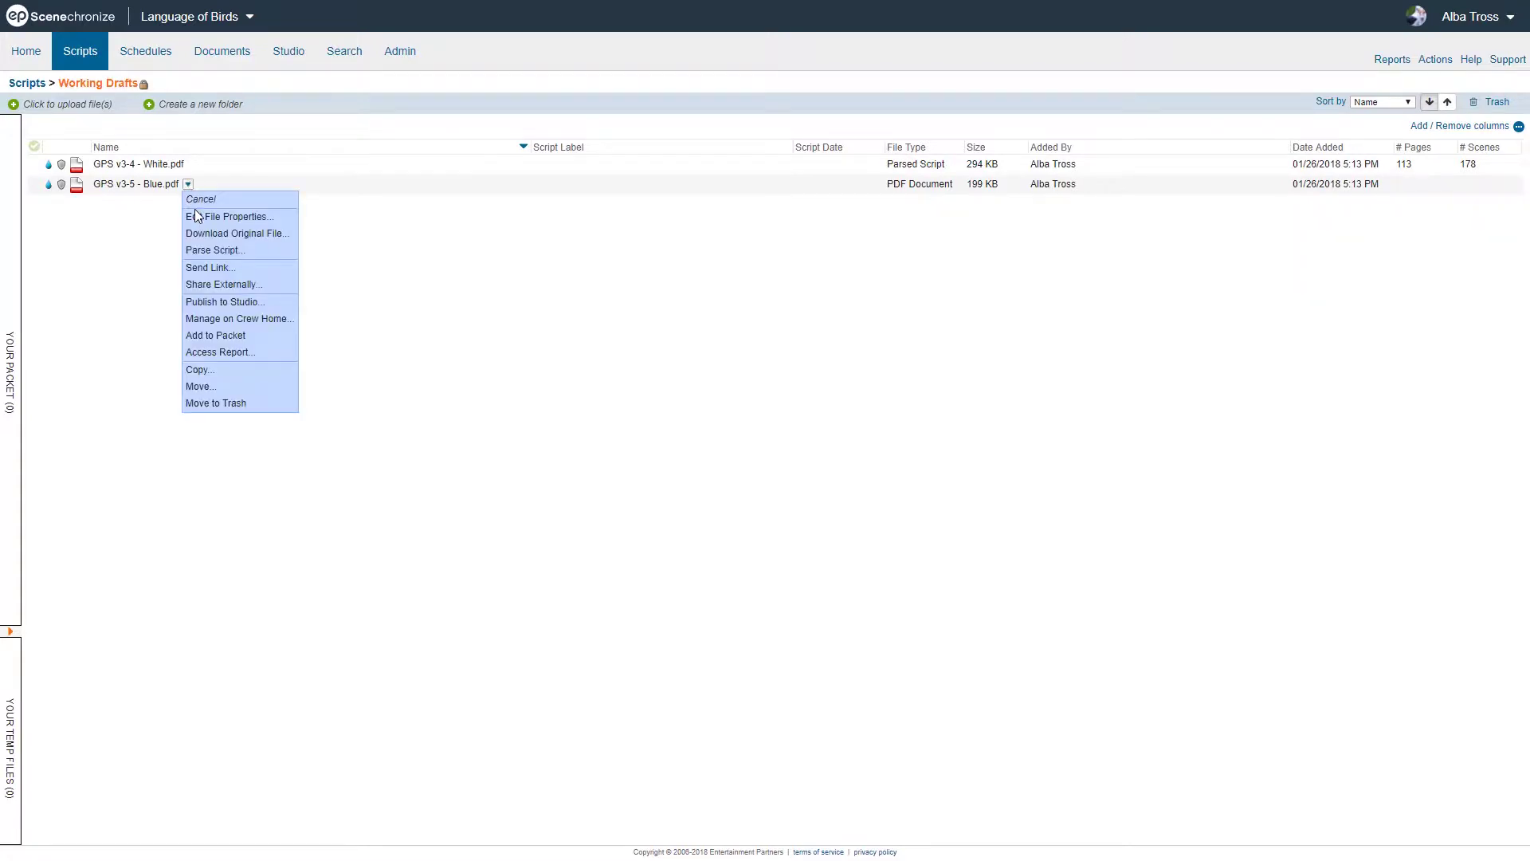
pyautogui.click(204, 255)
pyautogui.click(936, 575)
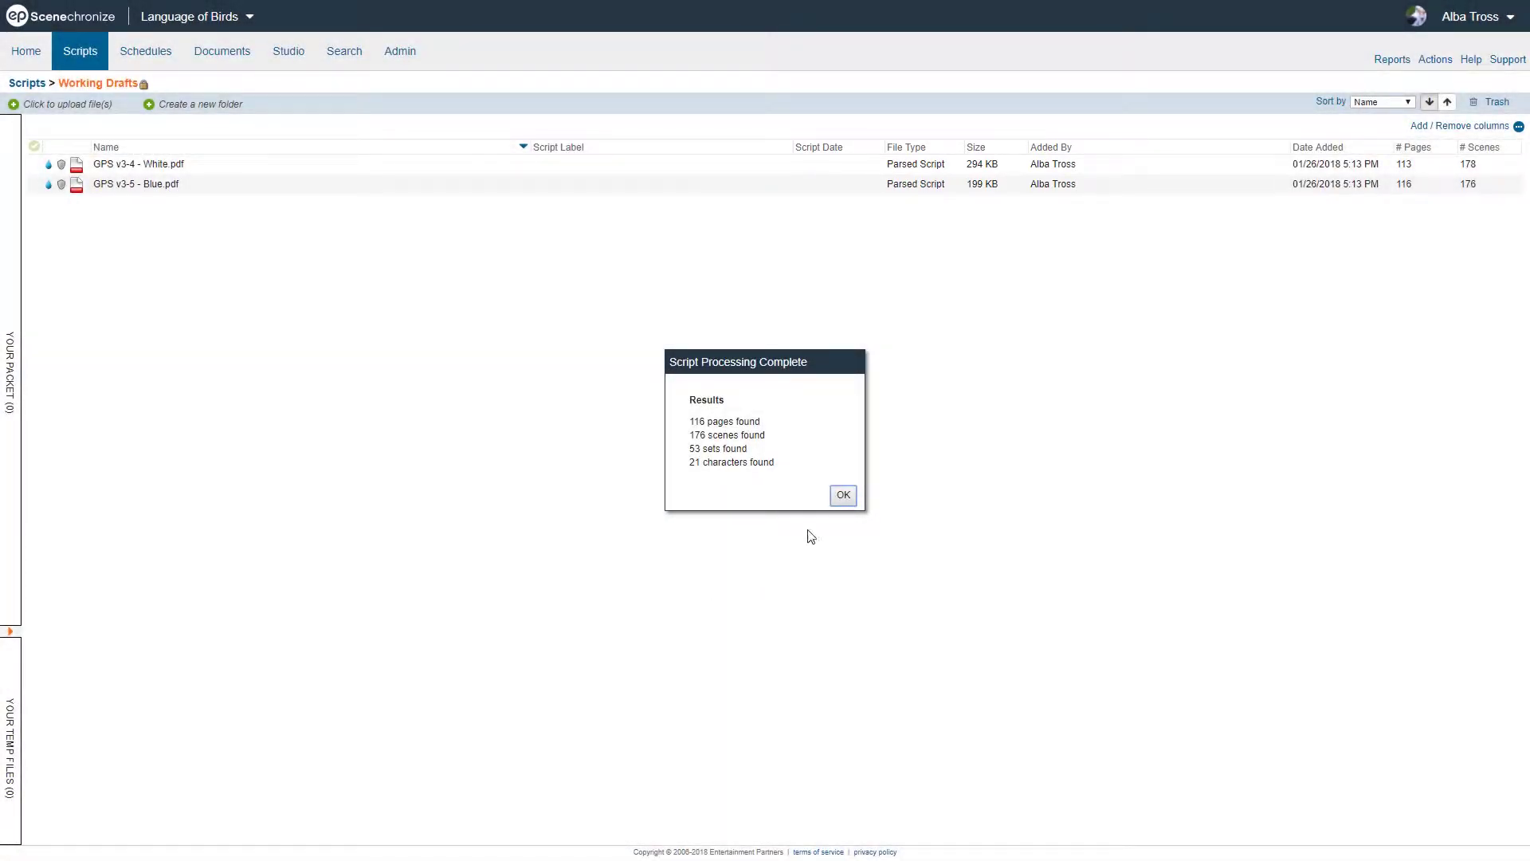
pyautogui.click(842, 497)
# Step: Open the Script Comparison Spreadsheet report from the Reports menu
pyautogui.click(1399, 61)
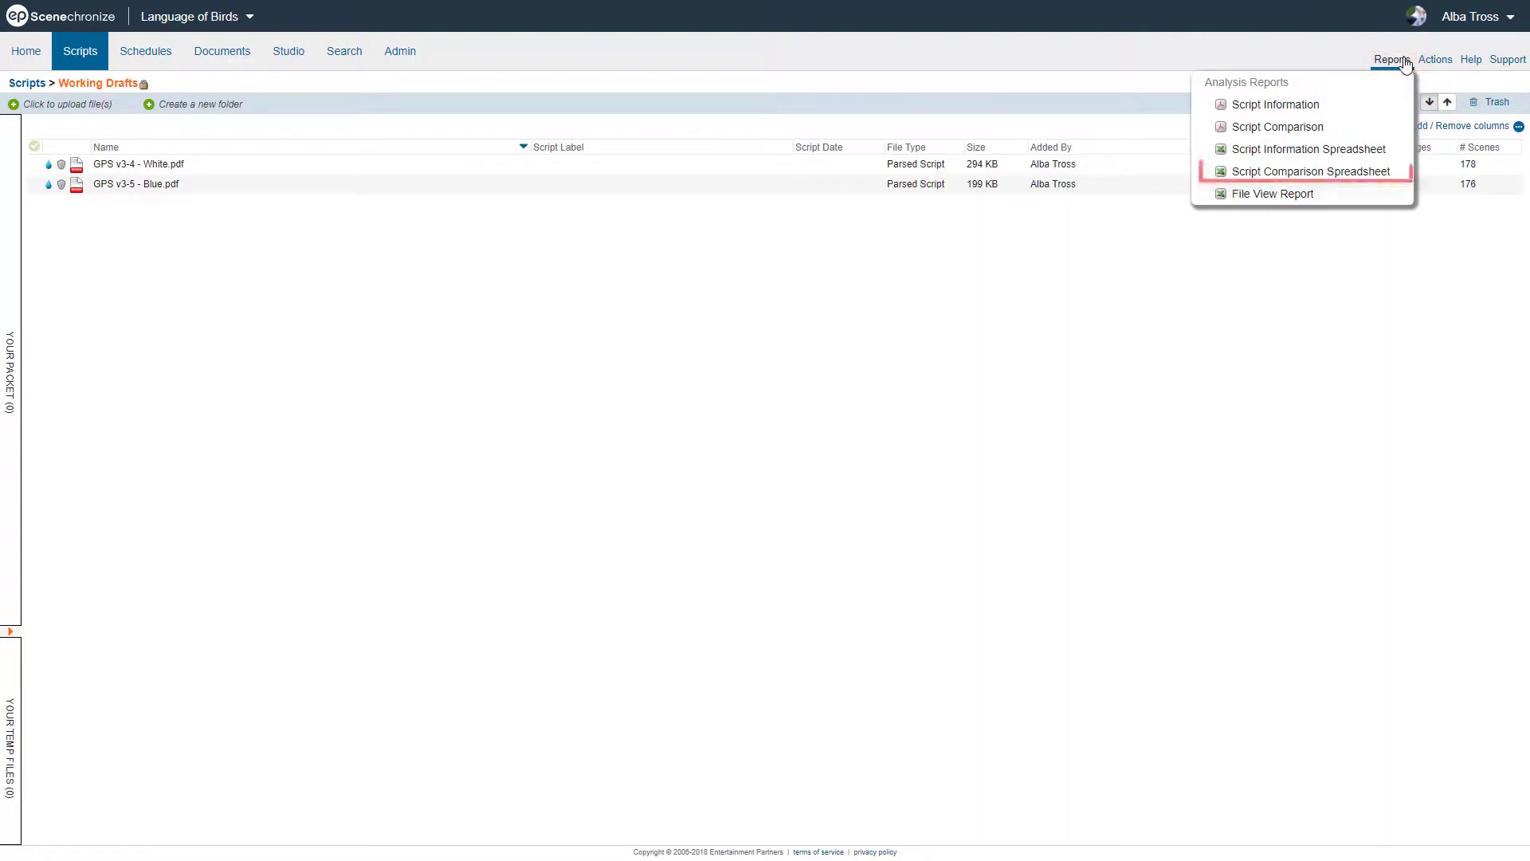
pyautogui.click(1351, 173)
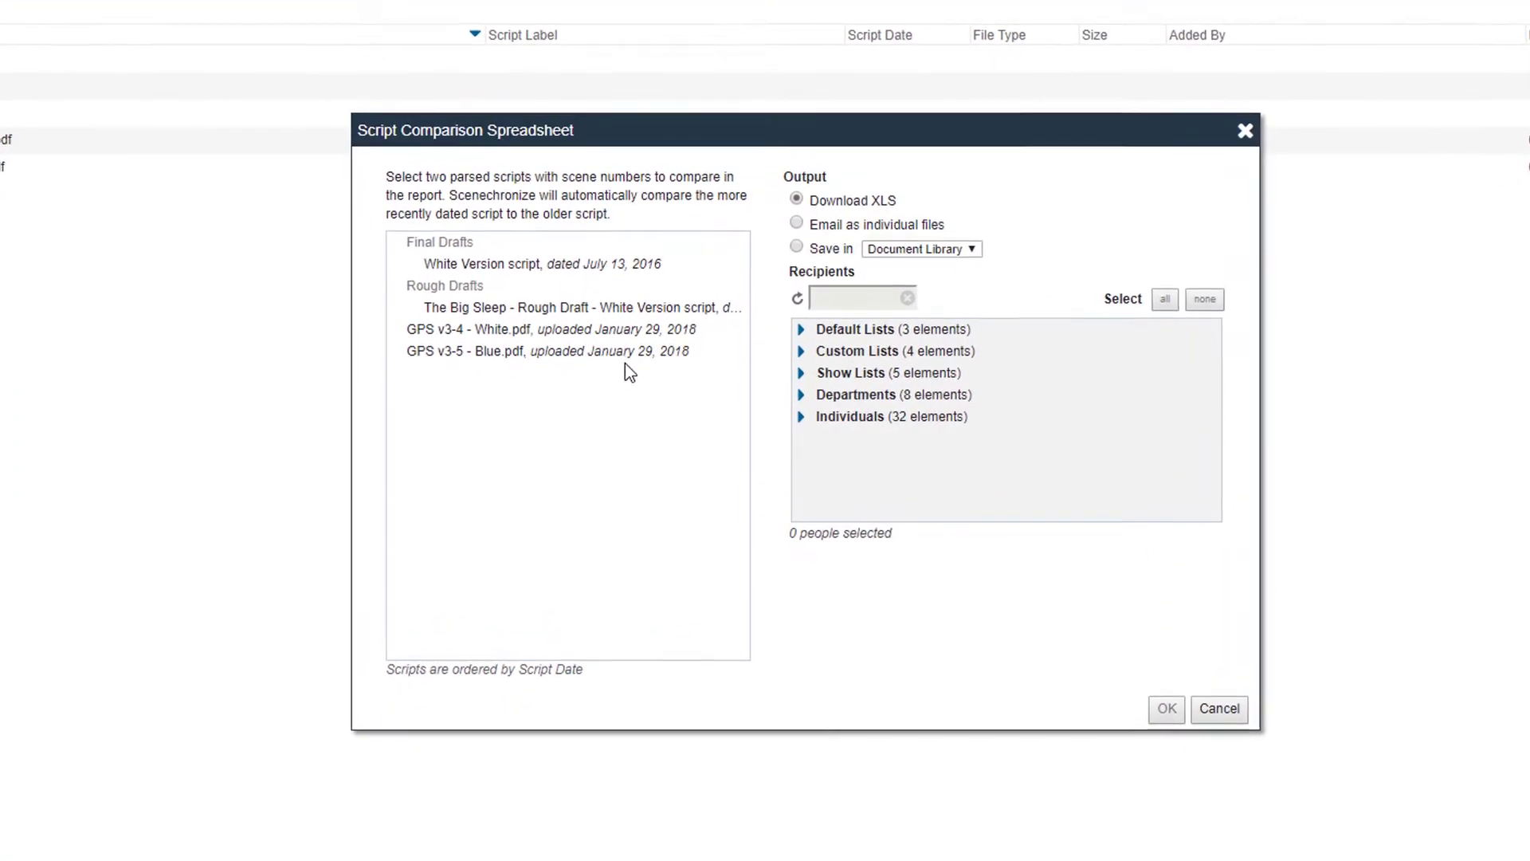
# Step: Compare drafts GPS v3-4 and v3-5 as XLS, saving as 'GPS Script Comparison Excel Spreadsheet'
pyautogui.click(622, 333)
pyautogui.click(628, 354)
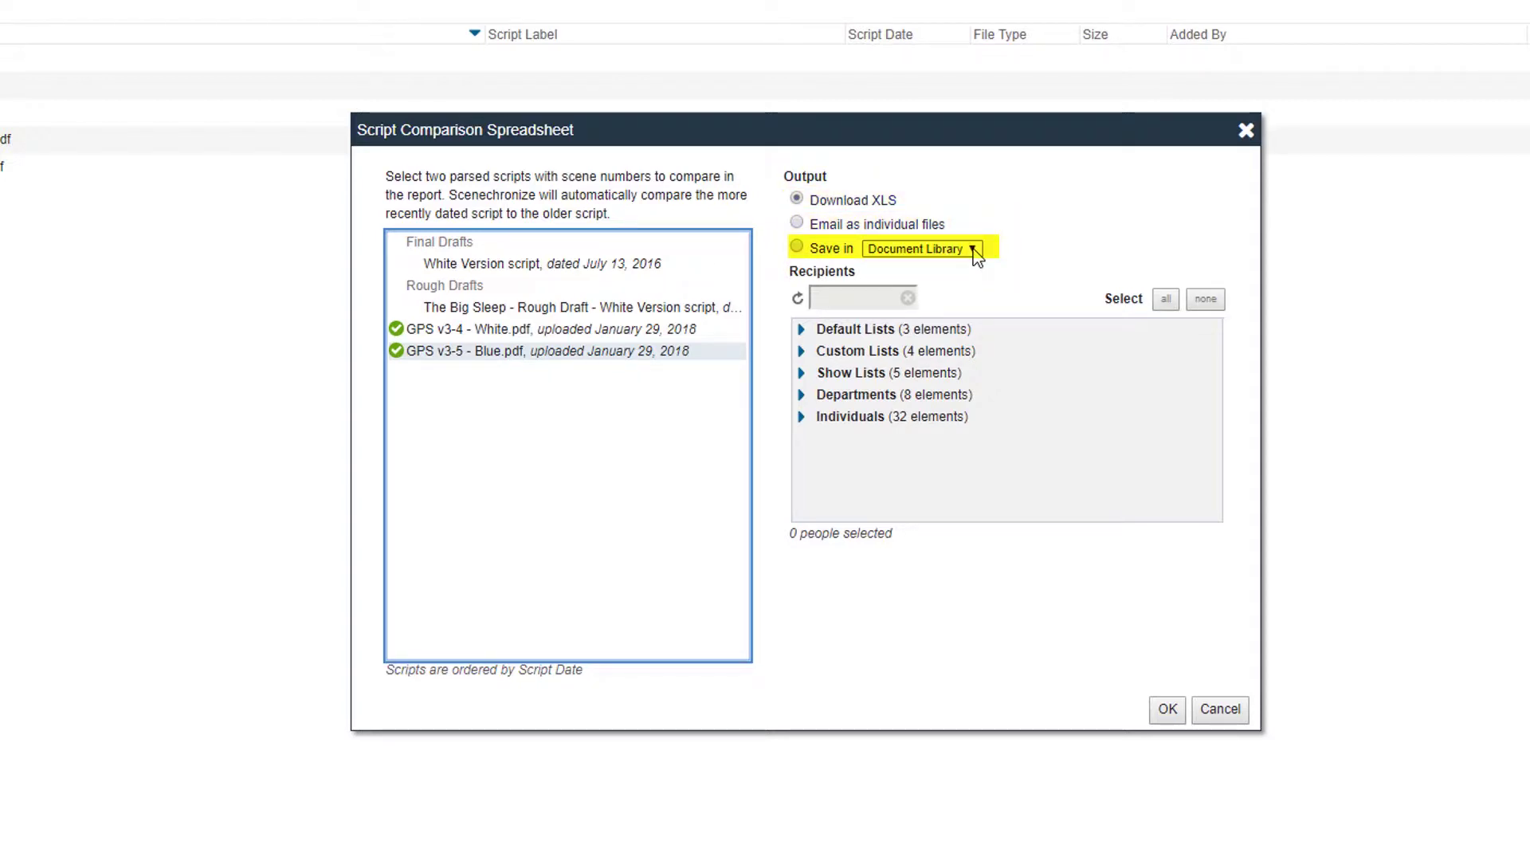
pyautogui.click(973, 250)
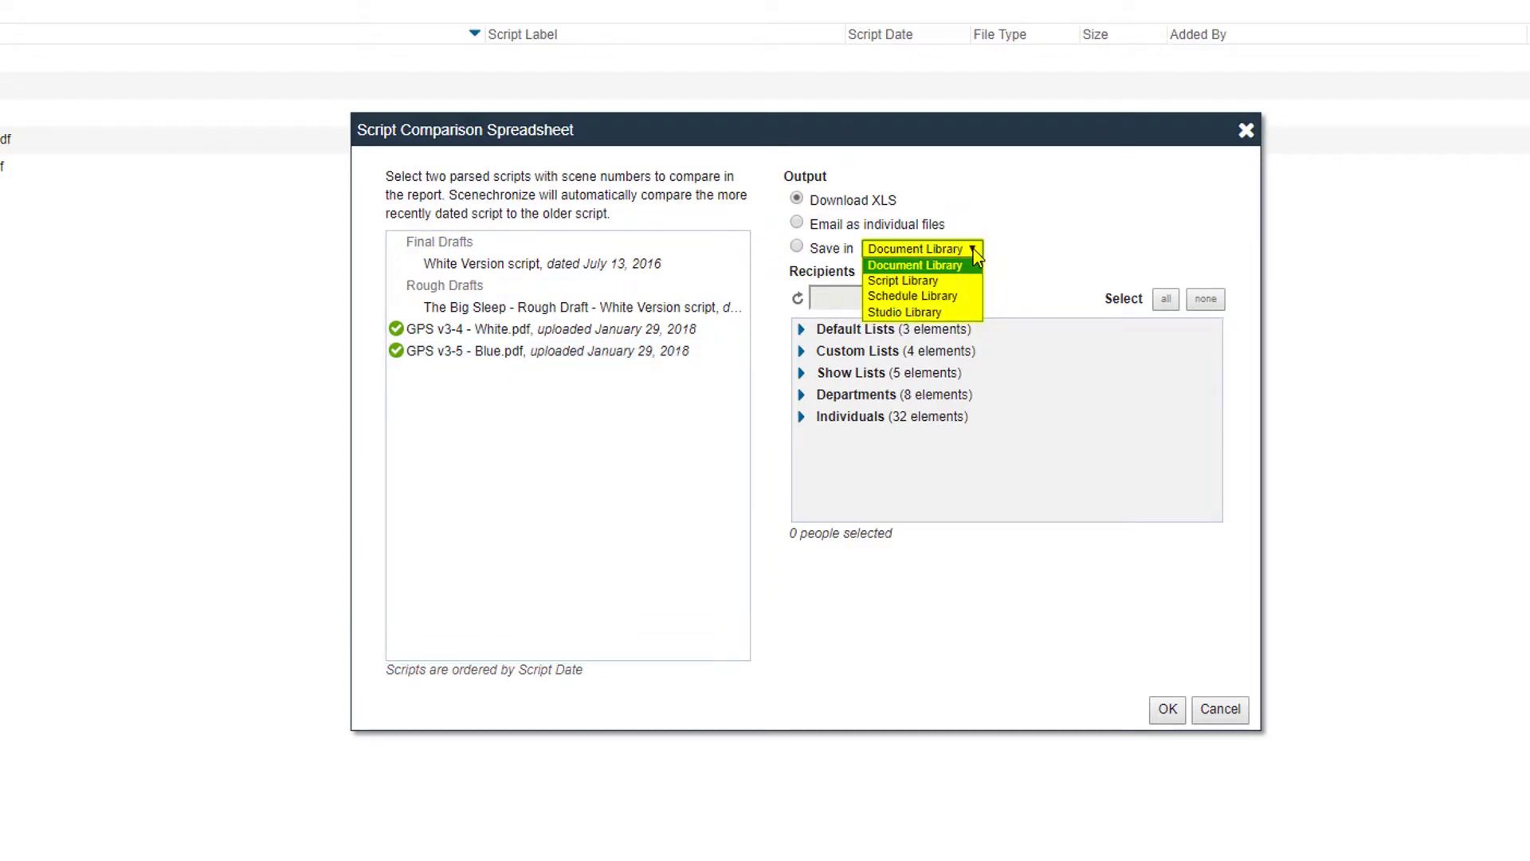
pyautogui.click(975, 256)
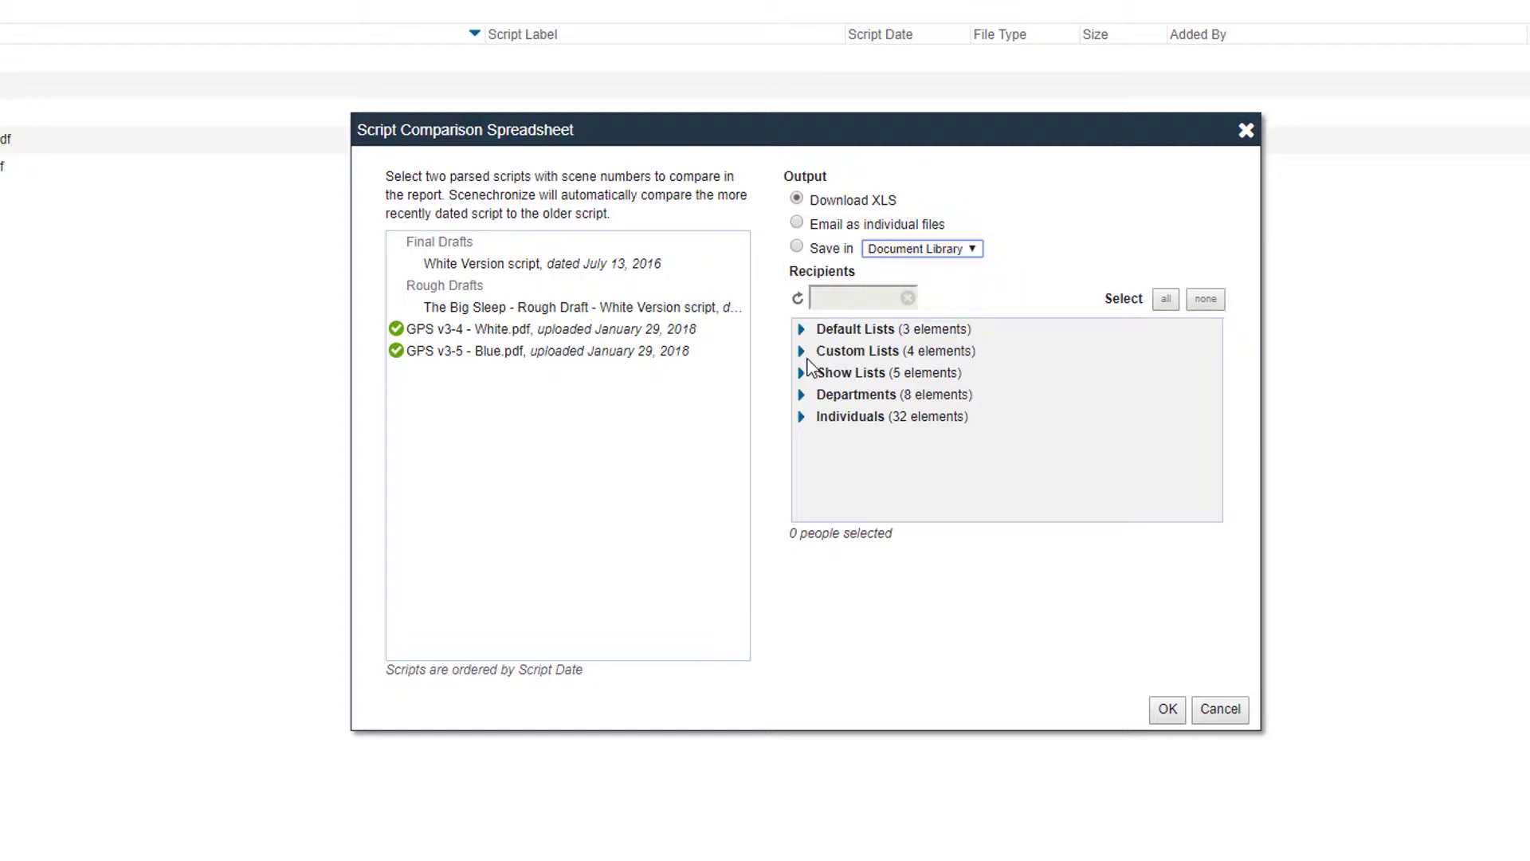
pyautogui.click(801, 331)
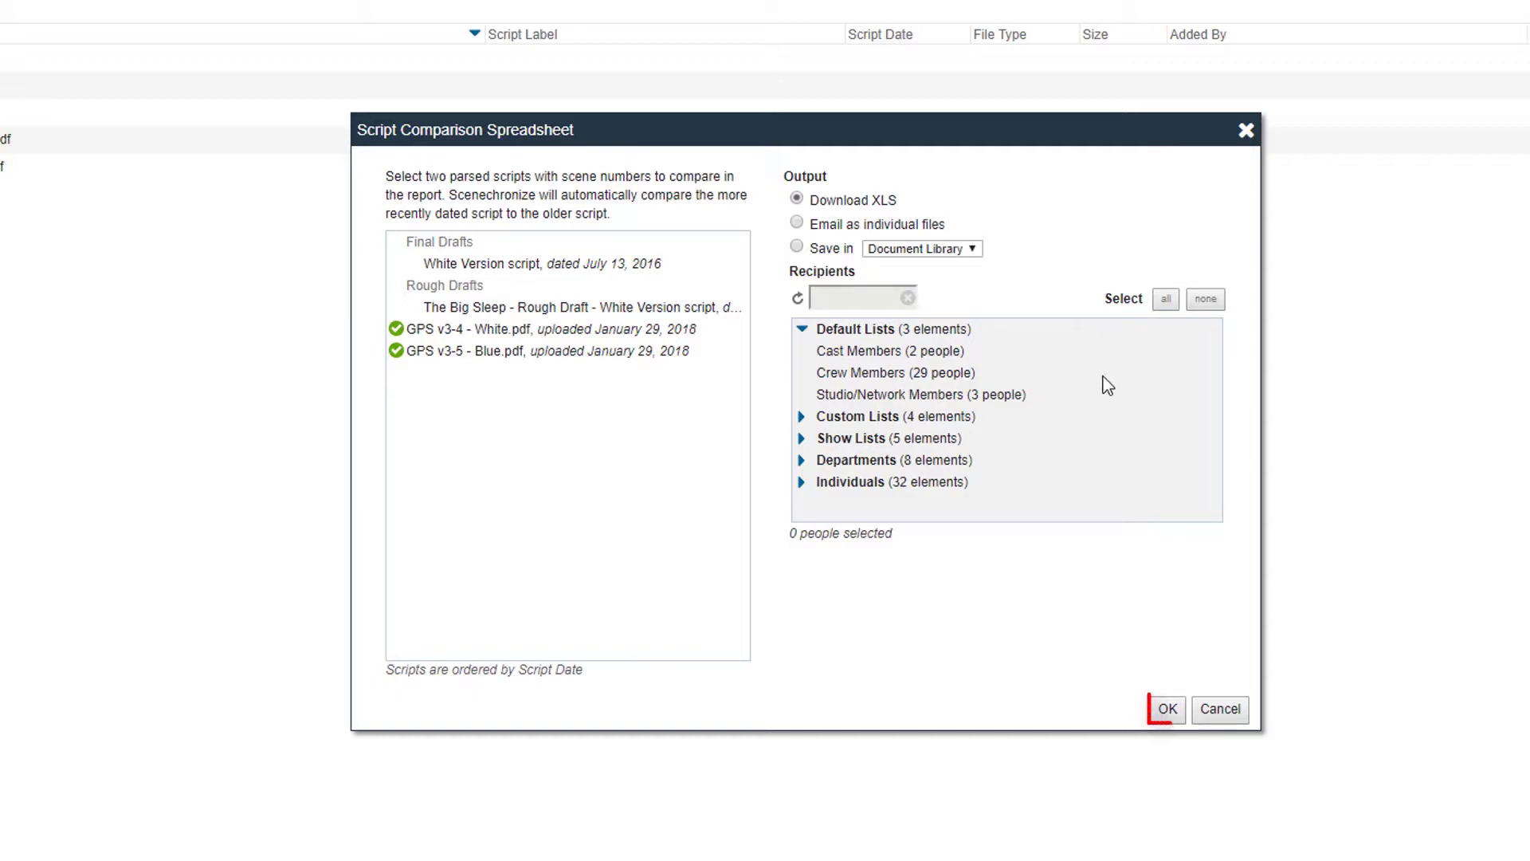
pyautogui.click(1174, 710)
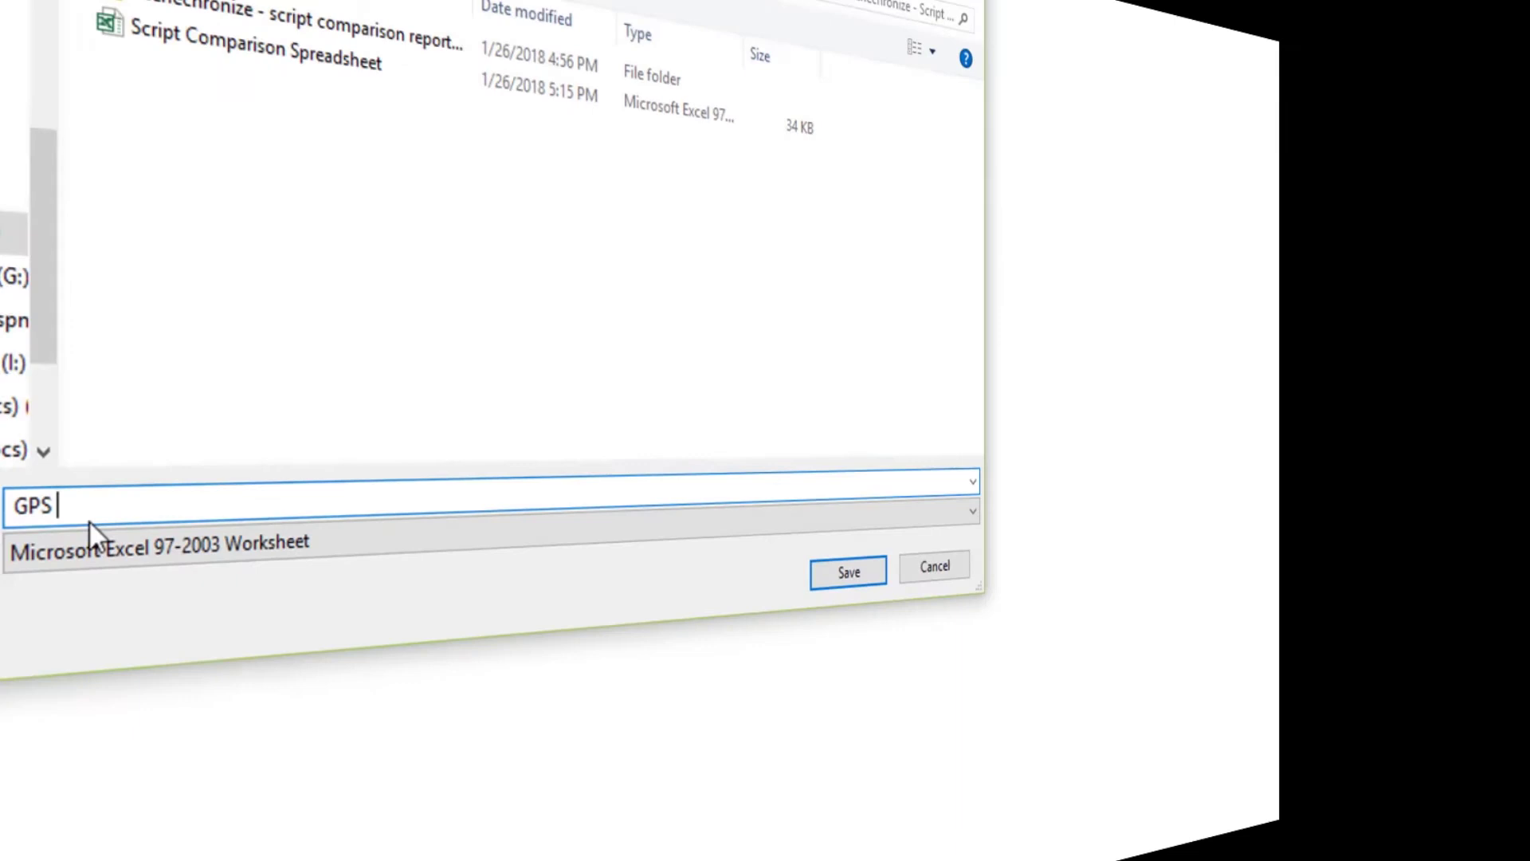
pyautogui.write('GPS Script Comparison')
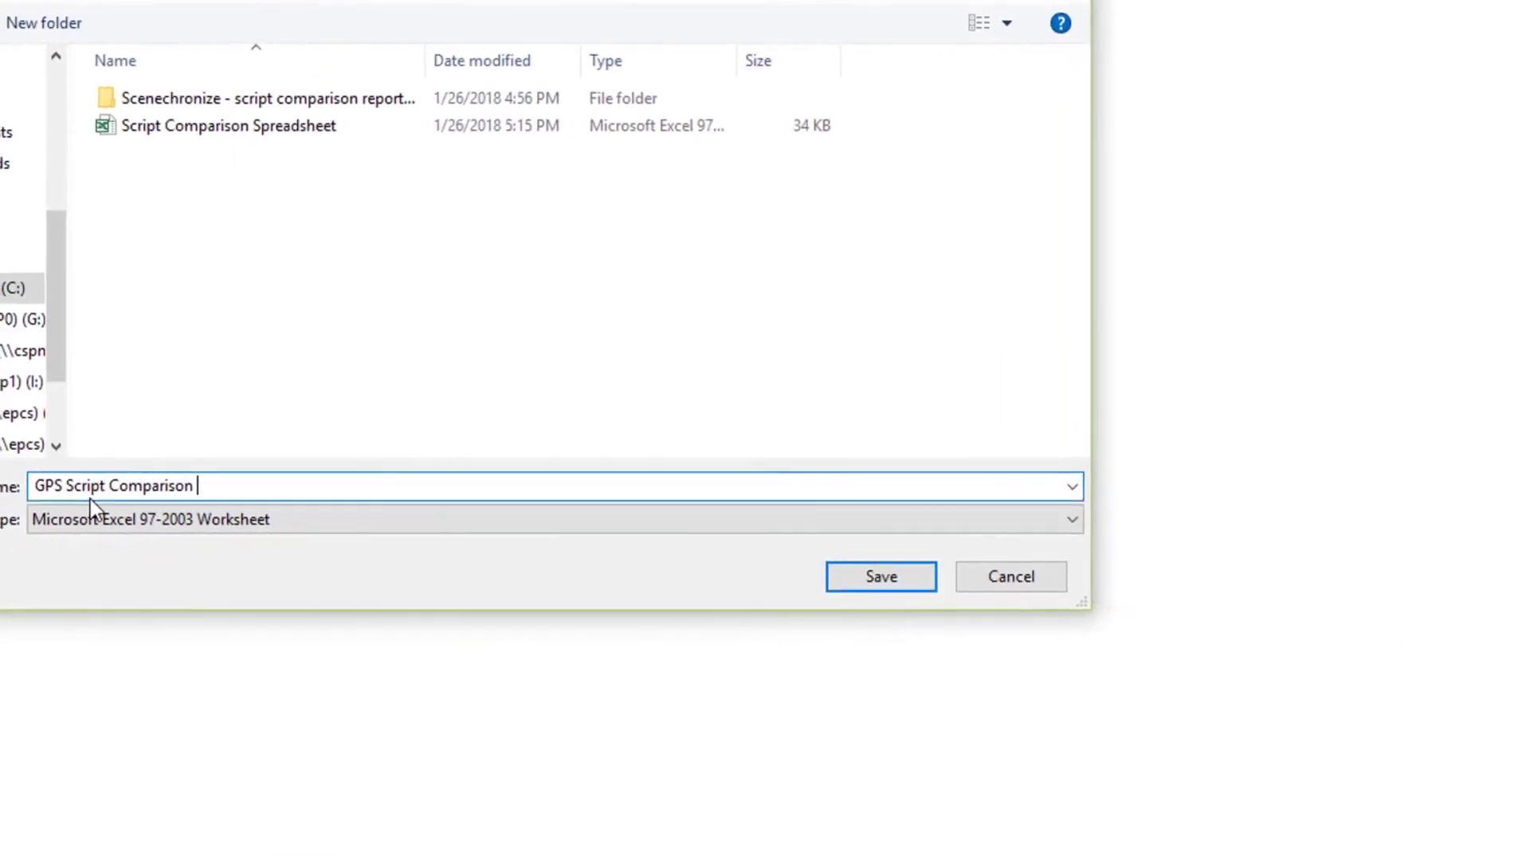
pyautogui.write(' Excel Spreadsheet')
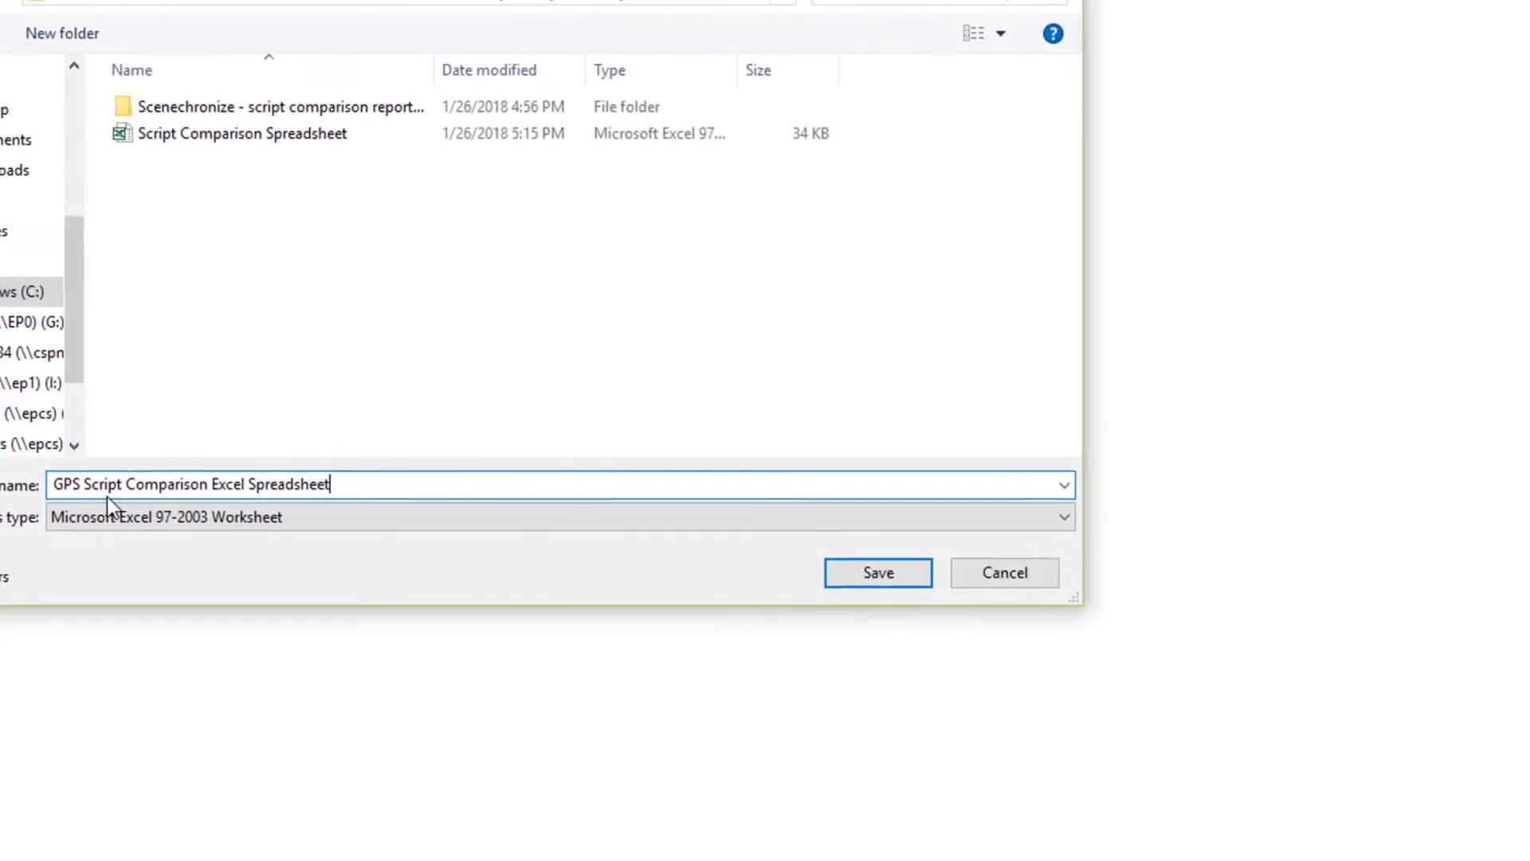
pyautogui.click(897, 574)
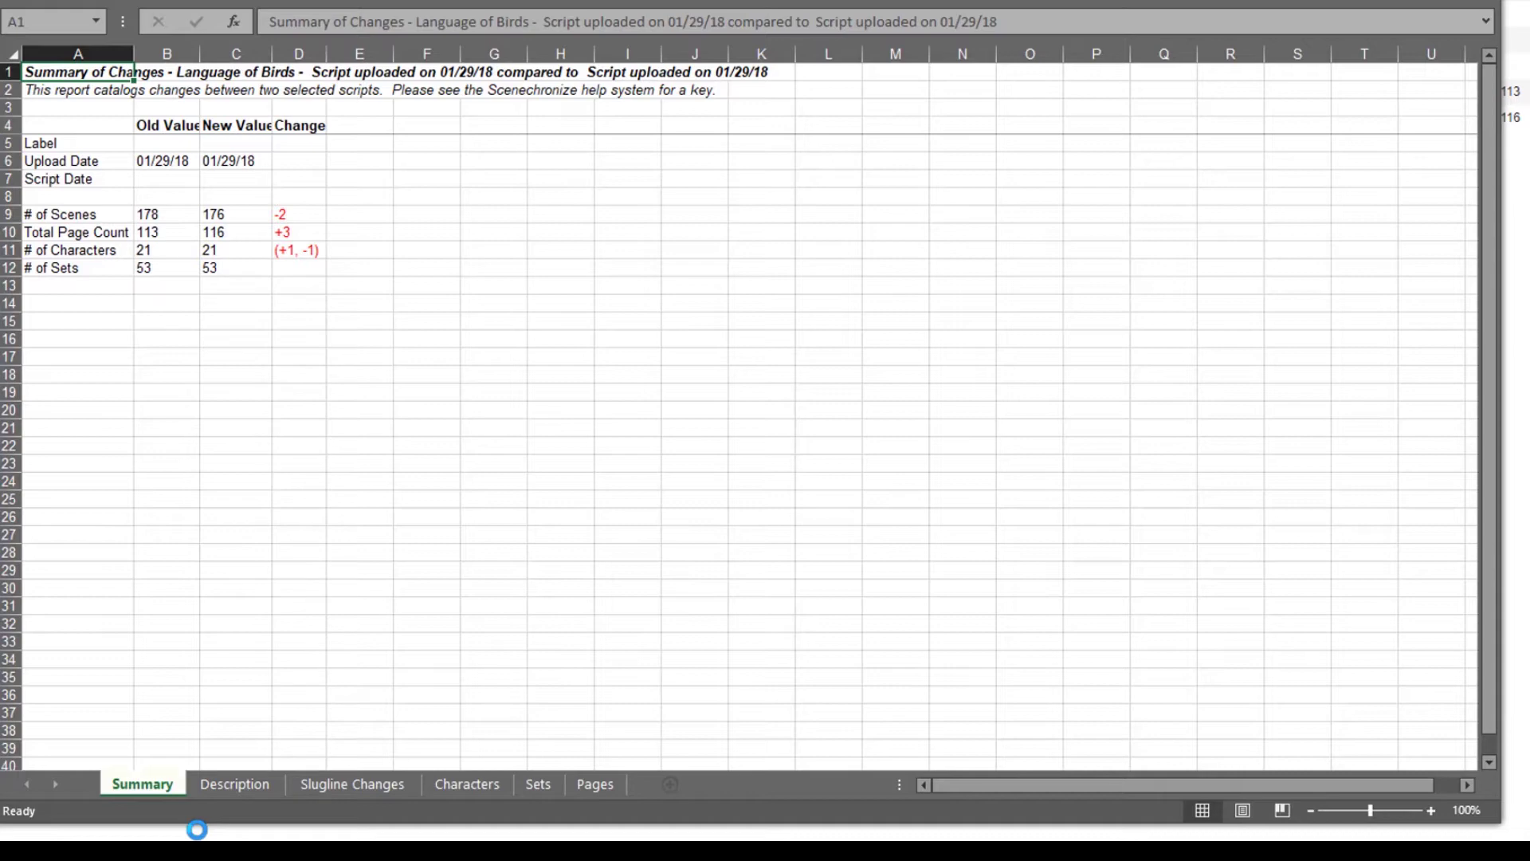
# Step: View the Description, Slugline Changes, Characters and Sets sheets of the Excel report in turn
pyautogui.click(239, 784)
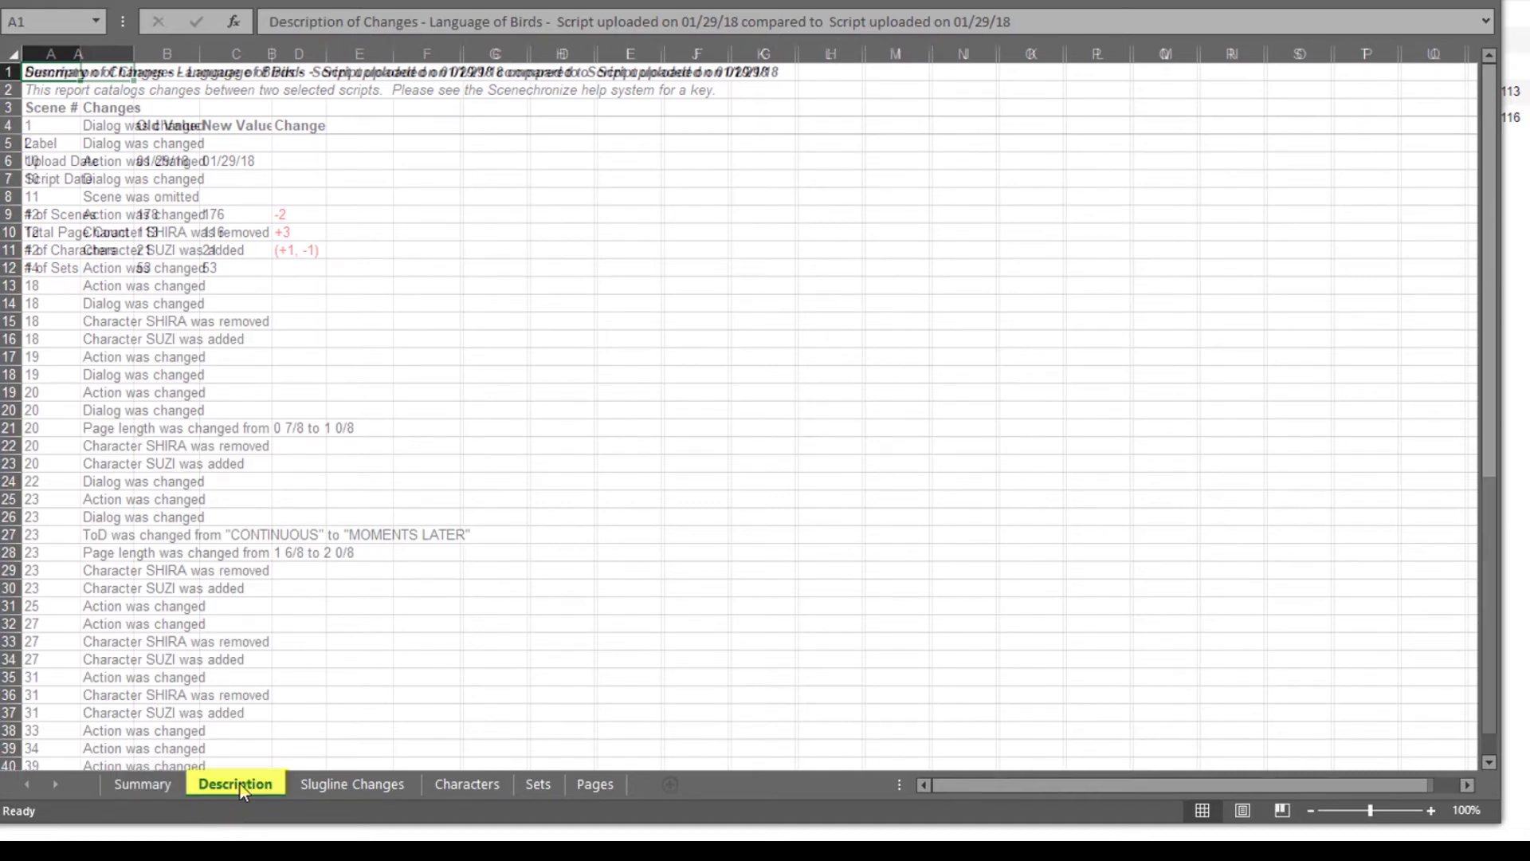
pyautogui.click(358, 785)
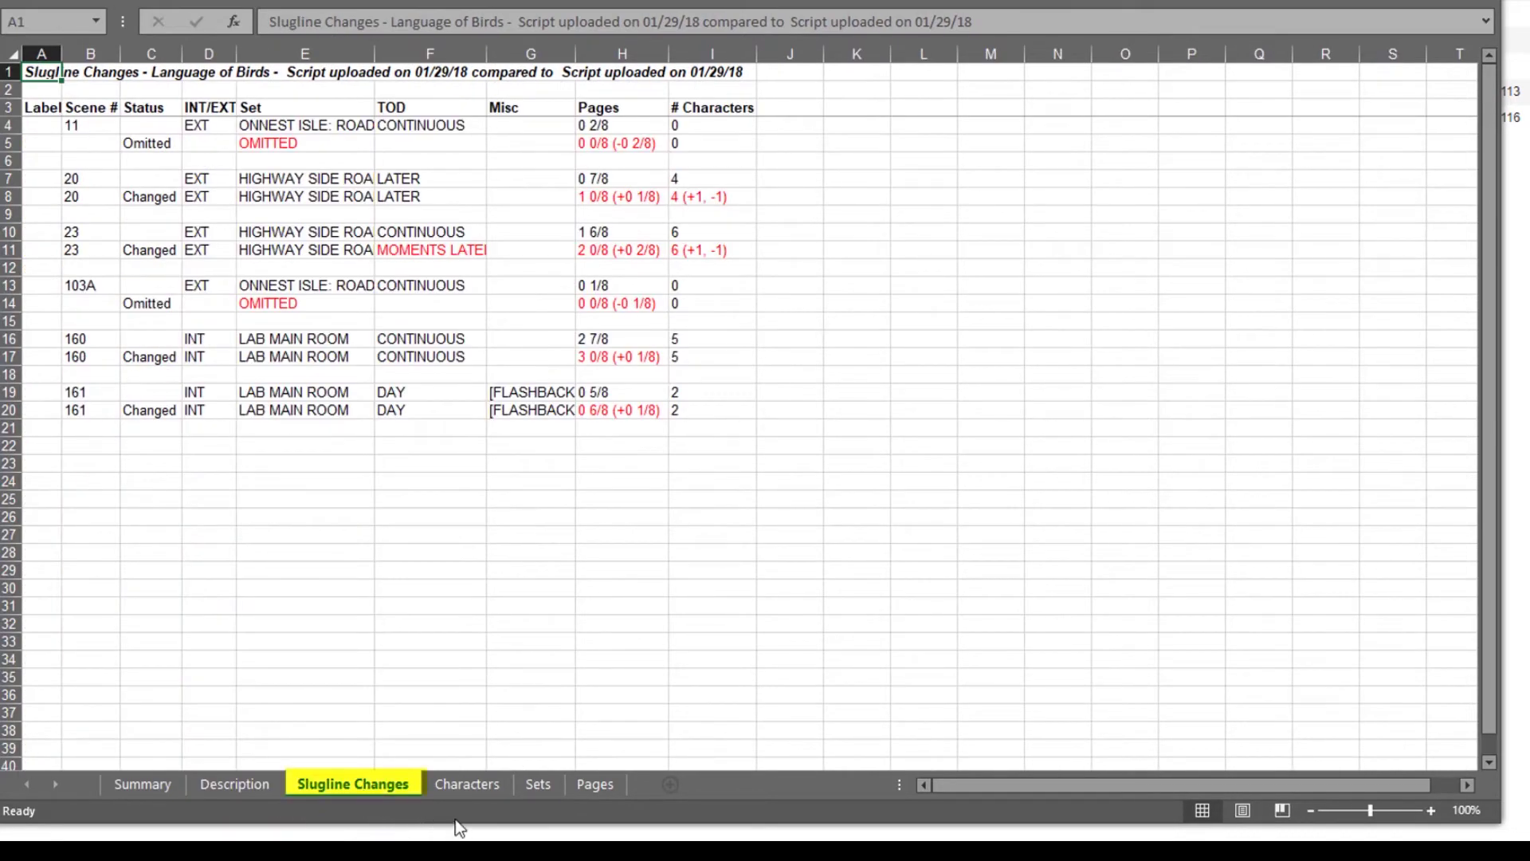
pyautogui.click(478, 787)
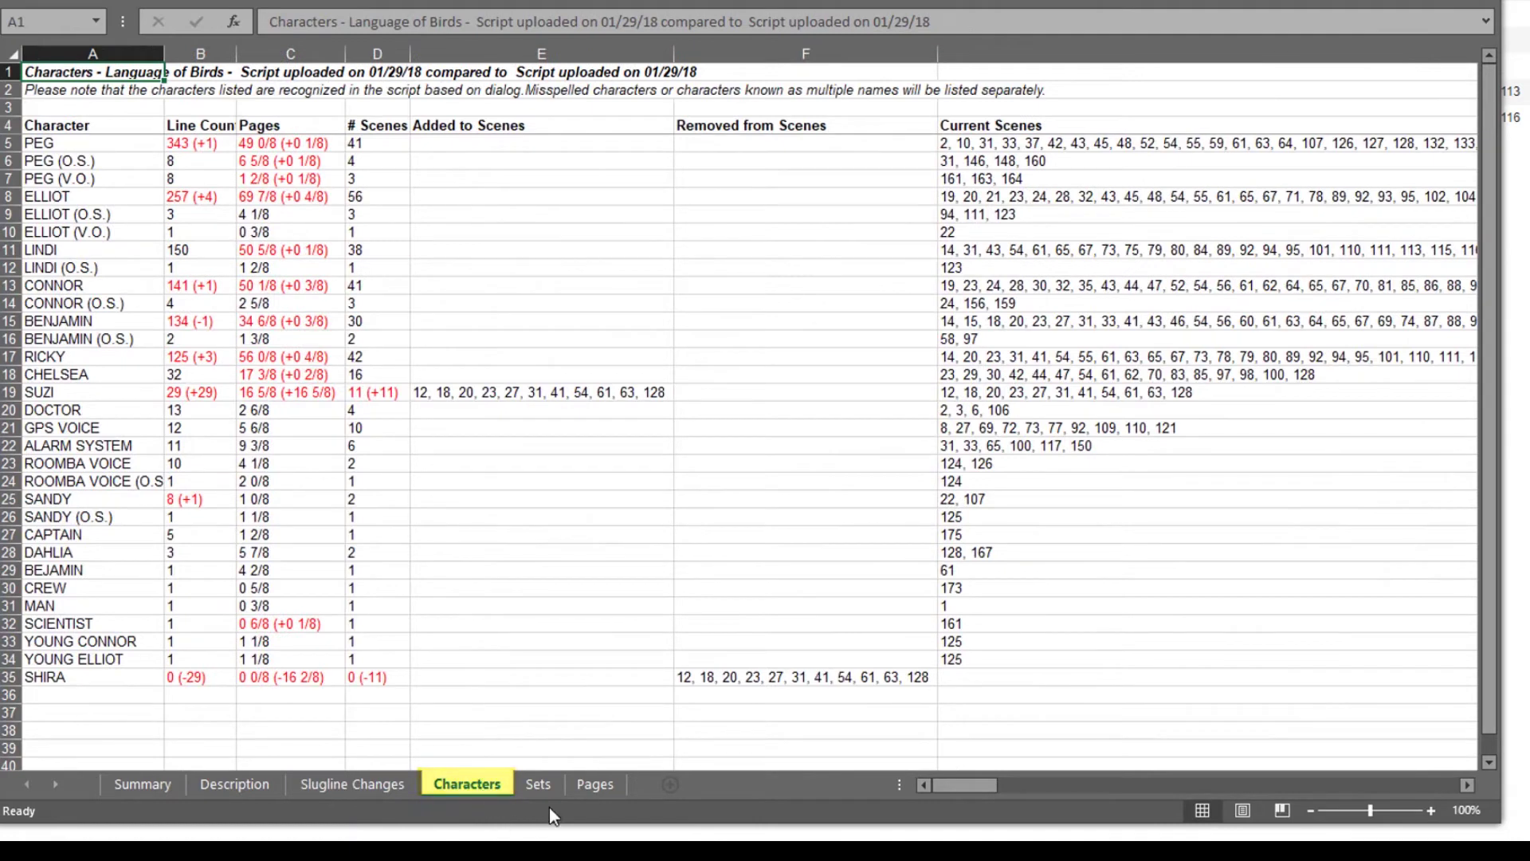
pyautogui.click(548, 783)
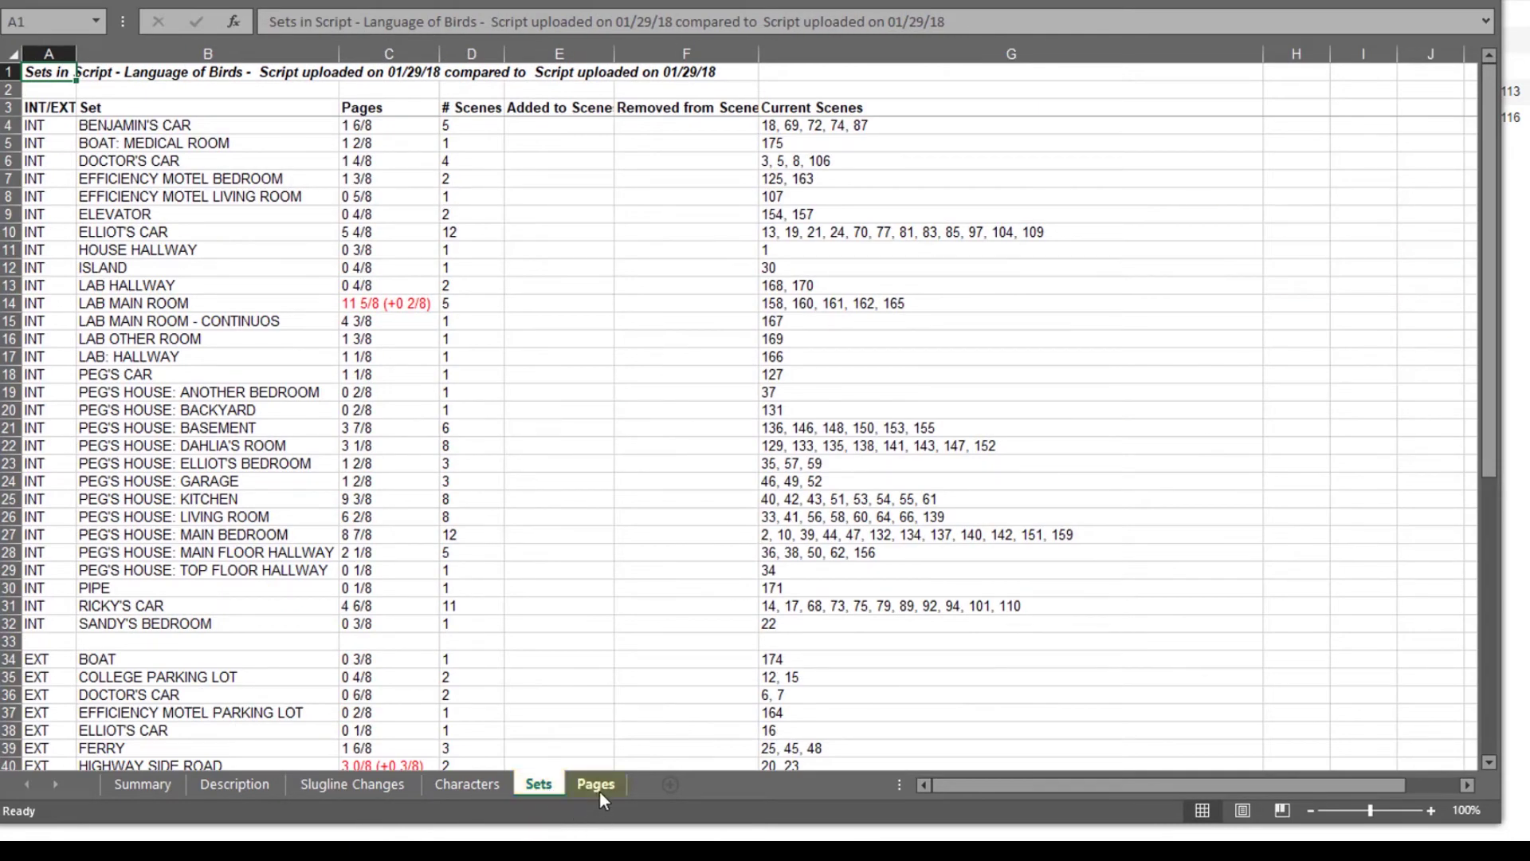